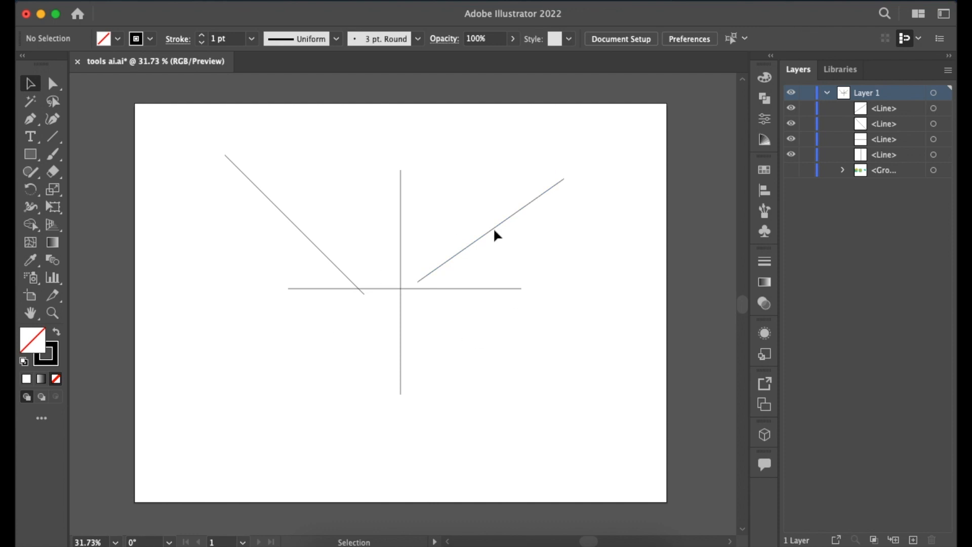
Set the stroke weight of the four drawn lines to 3 pt and pick a new stroke colour.
{"action": "left_click_drag", "start_coordinate": [522, 151], "coordinate": [329, 349]}
{"action": "left_click", "coordinate": [203, 36]}
{"action": "left_click", "coordinate": [203, 36]}
{"action": "double_click", "coordinate": [57, 363]}
{"action": "left_click_drag", "start_coordinate": [237, 298], "coordinate": [237, 286]}
{"action": "left_click", "coordinate": [383, 279]}
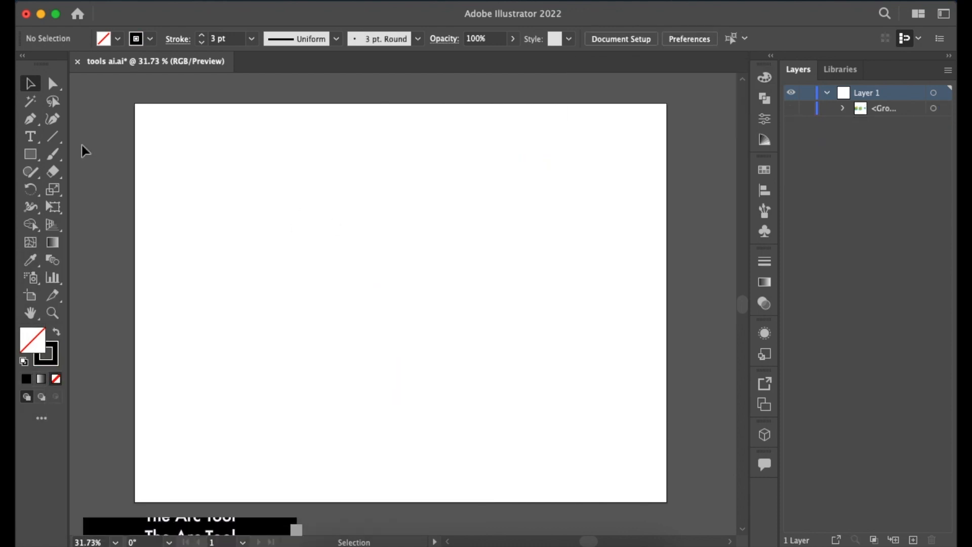
Draw a tall arc curving down to the right in the centre-left of the artboard using the Arc tool.
{"action": "left_click_drag", "start_coordinate": [52, 136], "coordinate": [48, 135]}
{"action": "left_click", "coordinate": [109, 152]}
{"action": "left_click_drag", "start_coordinate": [286, 198], "coordinate": [353, 324]}
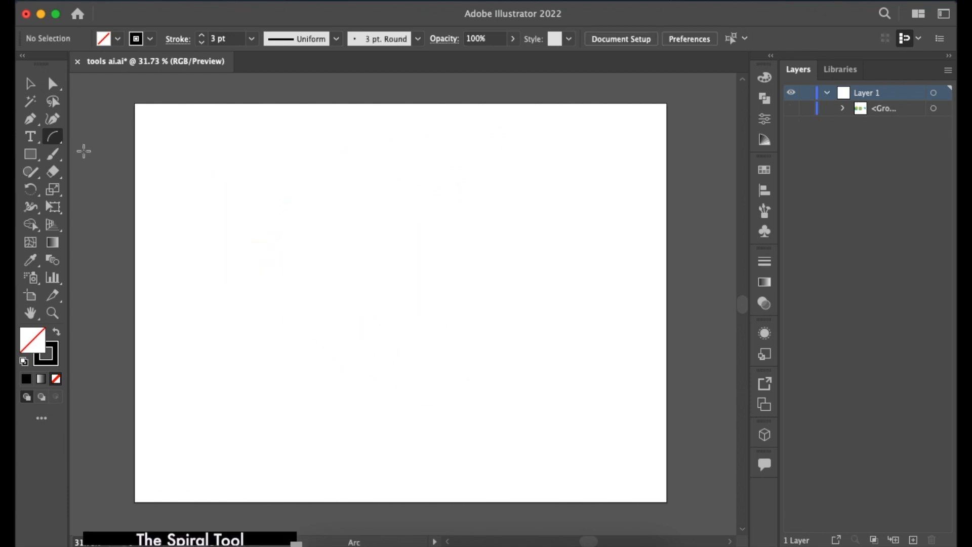
Draw a spiral about 239 px wide and 261 px high near the artboard's centre, adjusting its segments, and undo it.
{"action": "left_click_drag", "start_coordinate": [53, 136], "coordinate": [55, 135]}
{"action": "left_click", "coordinate": [109, 170]}
{"action": "left_click_drag", "start_coordinate": [379, 272], "coordinate": [358, 325]}
{"action": "key", "text": "Down"}
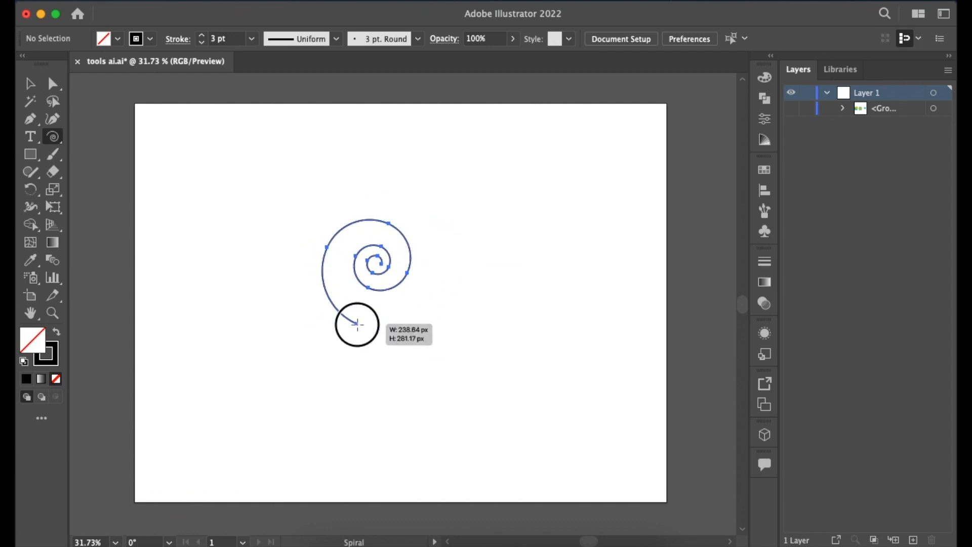
{"action": "left_click_drag", "start_coordinate": [358, 324], "coordinate": [358, 324]}
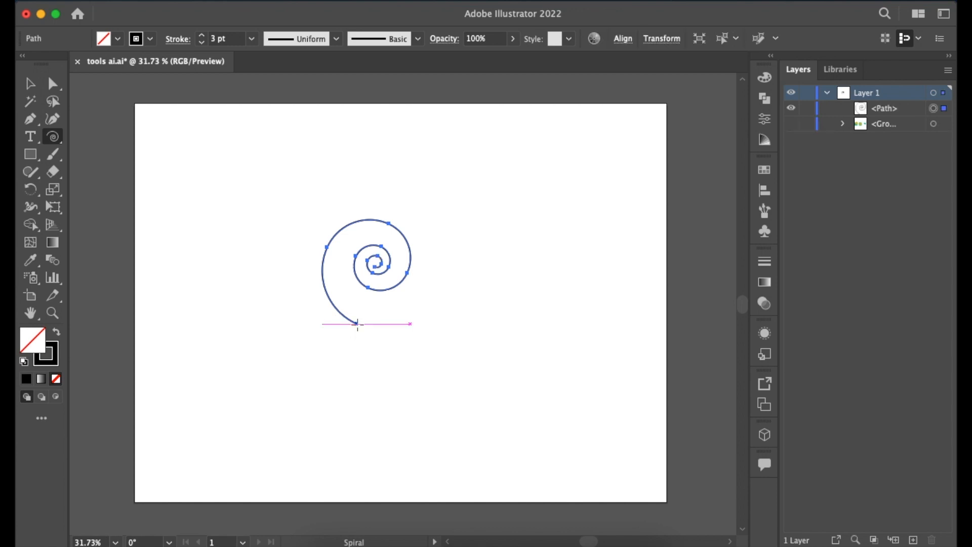
{"action": "key", "text": "super+z"}
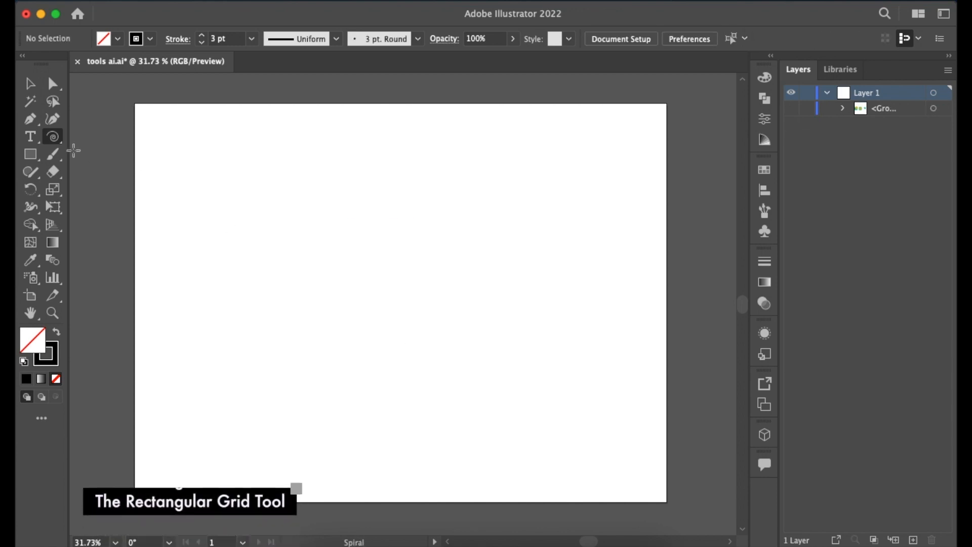
Draw a rectangular grid of six rows and three columns across most of the artboard and delete it.
{"action": "left_click_drag", "start_coordinate": [61, 139], "coordinate": [101, 190]}
{"action": "left_click_drag", "start_coordinate": [219, 166], "coordinate": [613, 453]}
{"action": "key", "text": "Down"}
{"action": "key", "text": "Down"}
{"action": "key", "text": "Up"}
{"action": "key", "text": "Up"}
{"action": "key", "text": "Left"}
{"action": "key", "text": "Left"}
{"action": "key", "text": "Right"}
{"action": "key", "text": "Right"}
{"action": "key", "text": "Right"}
{"action": "key", "text": "Left"}
{"action": "key", "text": "Left"}
{"action": "key", "text": "Left"}
{"action": "key", "text": "Left"}
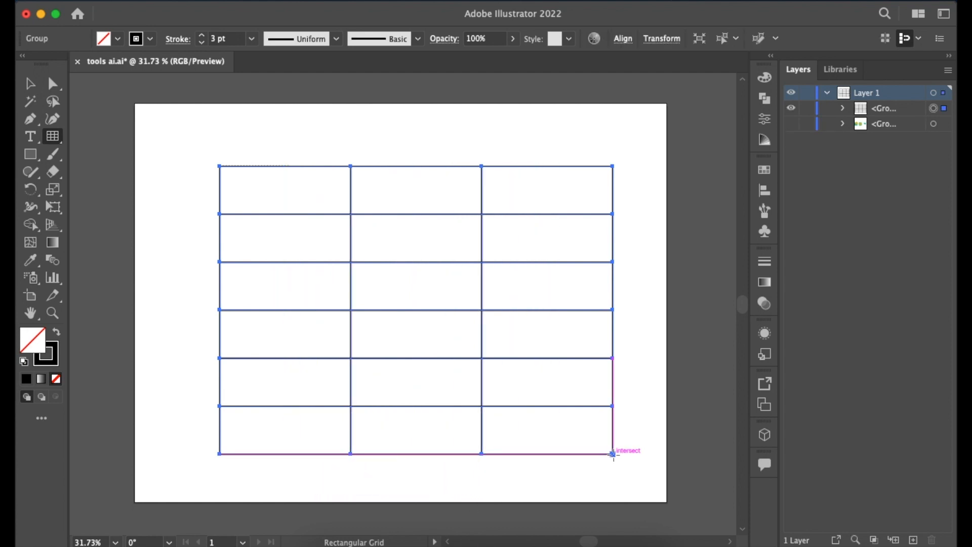
{"action": "key", "text": "Delete"}
Draw a large polar grid in the middle of the artboard, decreasing and increasing its number of concentric dividers while drawing.
{"action": "left_click_drag", "start_coordinate": [59, 138], "coordinate": [101, 208]}
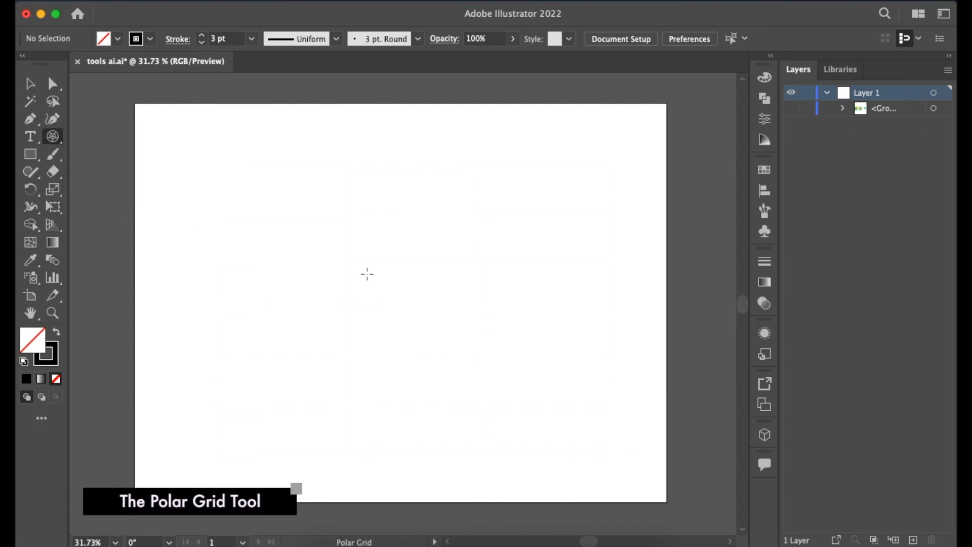
{"action": "left_click_drag", "start_coordinate": [249, 177], "coordinate": [486, 414]}
{"action": "key", "text": "Down"}
{"action": "key", "text": "Down"}
{"action": "key", "text": "Down"}
{"action": "key", "text": "Up"}
{"action": "key", "text": "Up"}
{"action": "key", "text": "Up"}
{"action": "key", "text": "Up"}
{"action": "key", "text": "Up"}
{"action": "key", "text": "Up"}
{"action": "key", "text": "Up"}
{"action": "key", "text": "Up"}
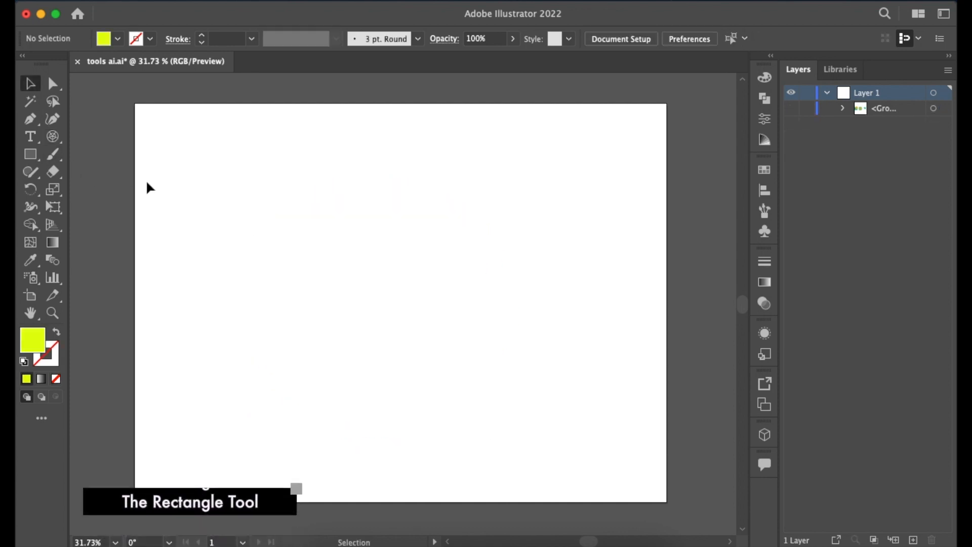
Draw five yellow-green rectangles and squares of different sizes around the artboard and delete them all.
{"action": "left_click_drag", "start_coordinate": [264, 184], "coordinate": [481, 259]}
{"action": "left_click_drag", "start_coordinate": [285, 303], "coordinate": [422, 440]}
{"action": "left_click_drag", "start_coordinate": [517, 280], "coordinate": [614, 396]}
{"action": "left_click_drag", "start_coordinate": [580, 144], "coordinate": [527, 222]}
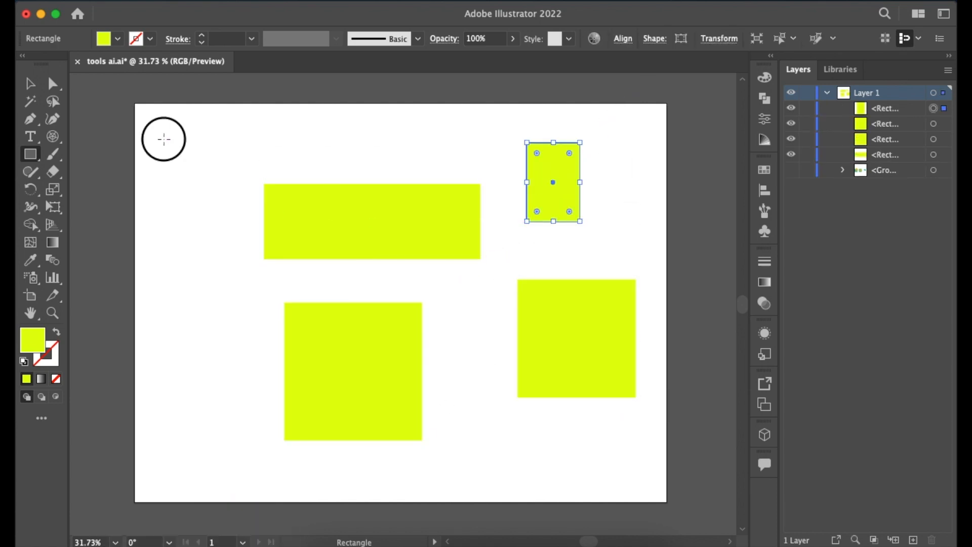
{"action": "left_click_drag", "start_coordinate": [163, 138], "coordinate": [235, 259]}
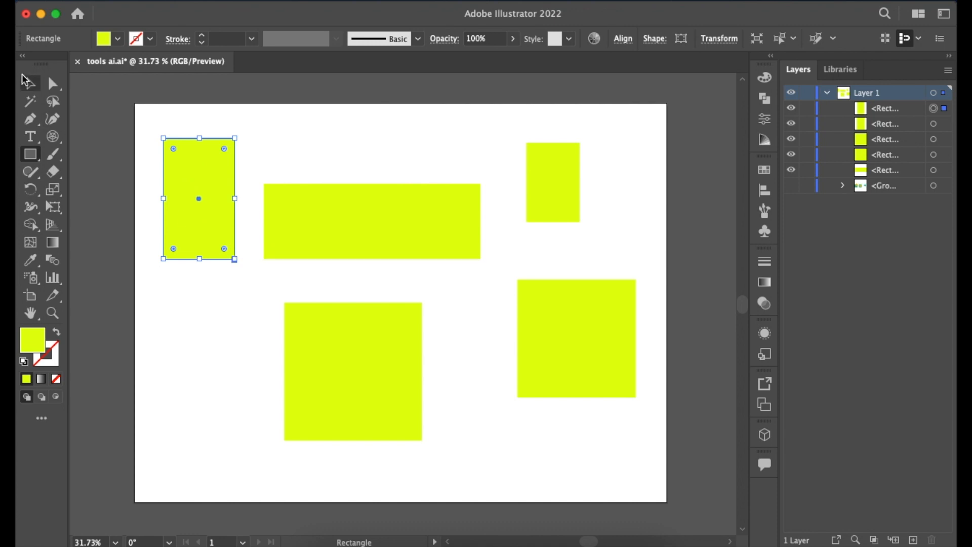
{"action": "key", "text": "super+a"}
{"action": "key", "text": "Delete"}
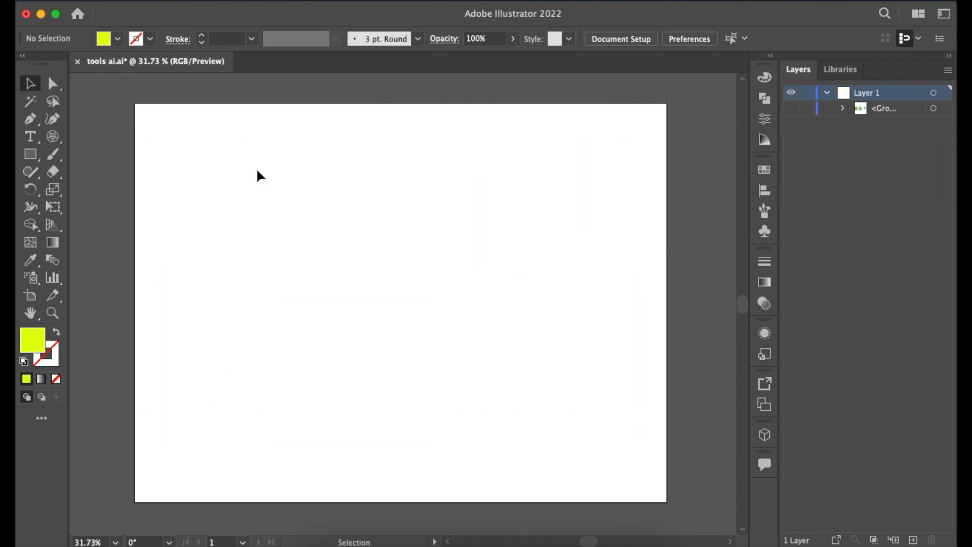
Draw four yellow-green rounded rectangles of different proportions on the artboard using the Rounded Rectangle tool.
{"action": "left_click", "coordinate": [31, 155]}
{"action": "left_click", "coordinate": [91, 172]}
{"action": "mouse_move", "coordinate": [244, 167]}
{"action": "left_mouse_down"}
{"action": "mouse_move", "coordinate": [337, 254]}
{"action": "mouse_move", "coordinate": [386, 267]}
{"action": "left_mouse_up"}
{"action": "left_click_drag", "start_coordinate": [506, 204], "coordinate": [440, 302]}
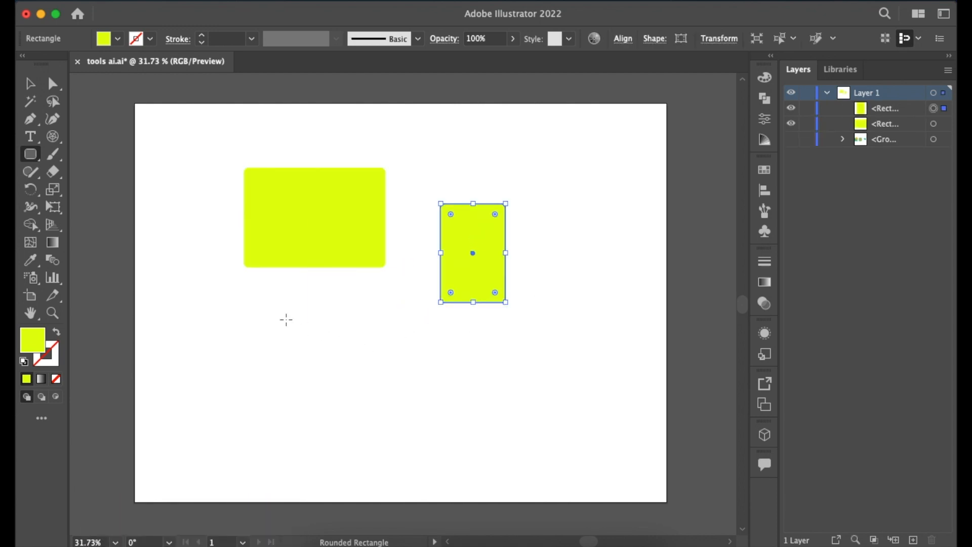
{"action": "left_click_drag", "start_coordinate": [280, 331], "coordinate": [351, 384]}
{"action": "mouse_move", "coordinate": [447, 354]}
{"action": "left_mouse_down"}
{"action": "mouse_move", "coordinate": [477, 393]}
{"action": "mouse_move", "coordinate": [515, 400]}
{"action": "left_mouse_up"}
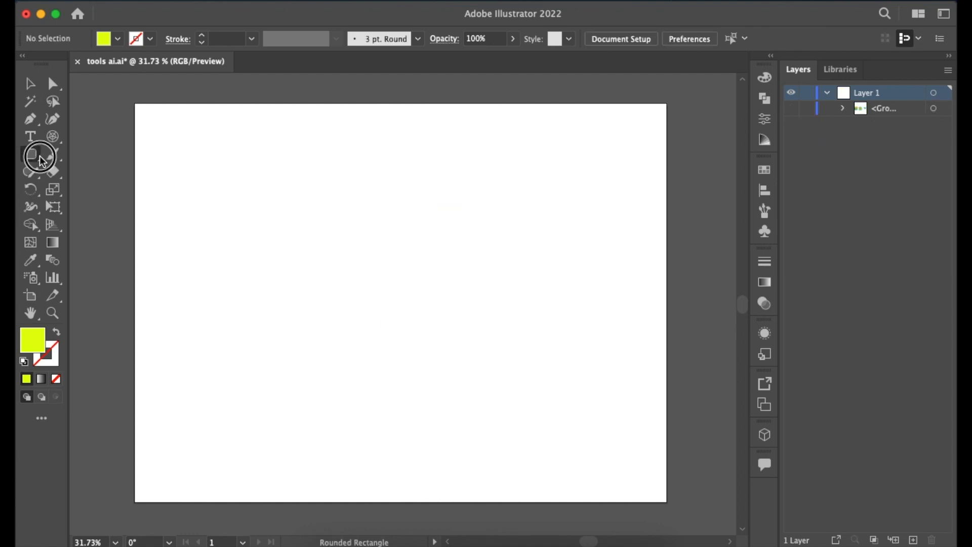
Draw five ellipses of different sizes and proportions around the artboard using the Ellipse tool.
{"action": "left_click_drag", "start_coordinate": [41, 160], "coordinate": [81, 189]}
{"action": "left_click_drag", "start_coordinate": [206, 158], "coordinate": [302, 262]}
{"action": "left_click_drag", "start_coordinate": [428, 209], "coordinate": [382, 276]}
{"action": "left_click_drag", "start_coordinate": [250, 294], "coordinate": [305, 418]}
{"action": "left_click_drag", "start_coordinate": [405, 337], "coordinate": [593, 392]}
{"action": "left_click_drag", "start_coordinate": [473, 131], "coordinate": [560, 221]}
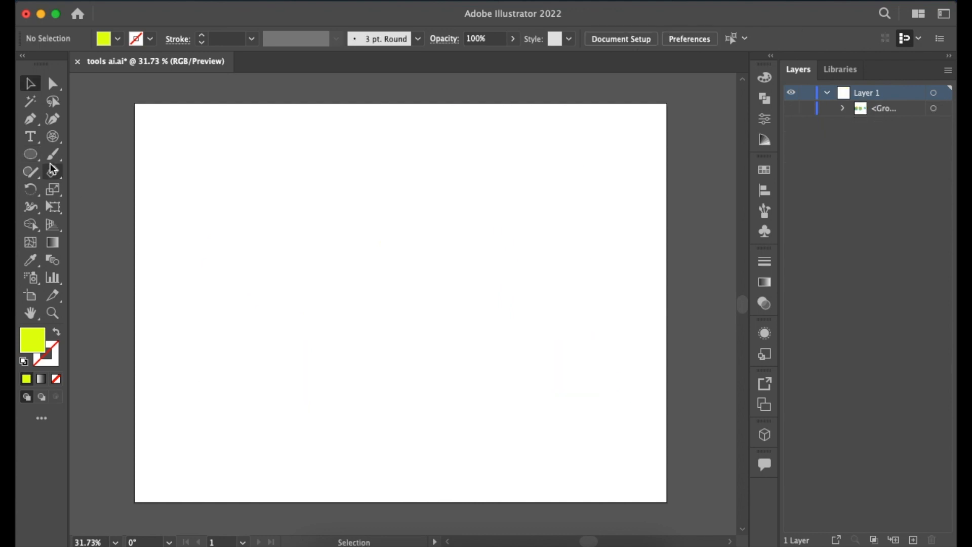
Draw a polygon about 378 px wide near the artboard's centre, varying its side count and ending at 12 sides.
{"action": "left_click_drag", "start_coordinate": [31, 155], "coordinate": [101, 206]}
{"action": "left_click_drag", "start_coordinate": [392, 256], "coordinate": [445, 306]}
{"action": "key", "text": "Down"}
{"action": "key", "text": "Down"}
{"action": "key", "text": "Down"}
{"action": "key", "text": "Up"}
{"action": "key", "text": "Up"}
{"action": "key", "text": "Up"}
{"action": "key", "text": "Up"}
{"action": "key", "text": "Up"}
{"action": "key", "text": "Up"}
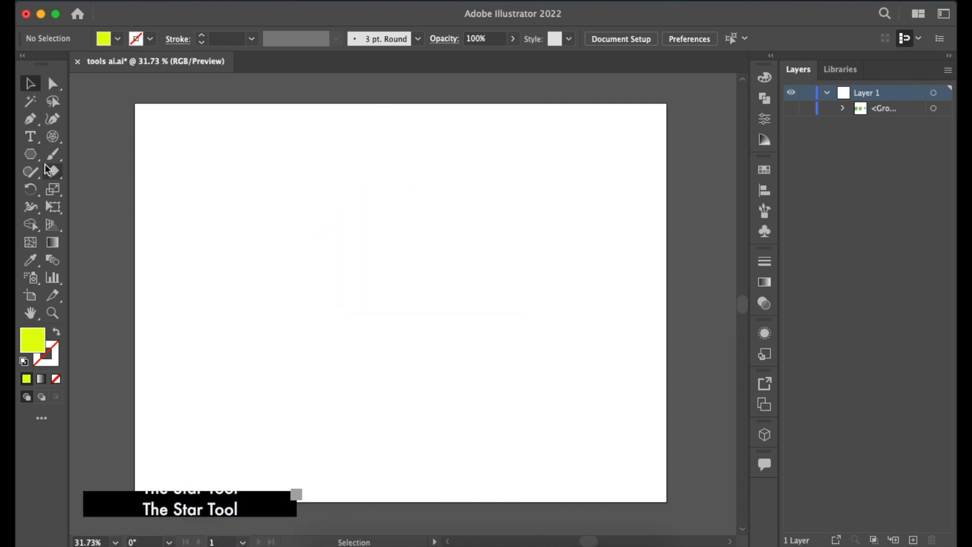
Draw a star about 367 px wide near the artboard's centre, varying its points and ending at nine.
{"action": "left_click", "coordinate": [30, 154]}
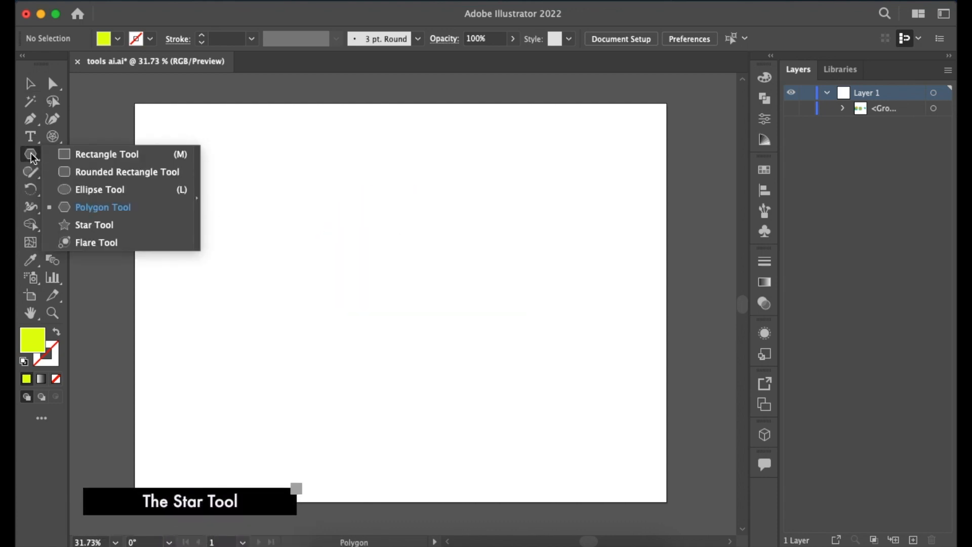
{"action": "left_click", "coordinate": [108, 229]}
{"action": "left_click_drag", "start_coordinate": [404, 249], "coordinate": [441, 309]}
{"action": "key", "text": "Down"}
{"action": "key", "text": "Down"}
{"action": "key", "text": "Up"}
{"action": "key", "text": "Up"}
{"action": "key", "text": "Up"}
{"action": "key", "text": "Up"}
{"action": "key", "text": "Up"}
{"action": "key", "text": "Up"}
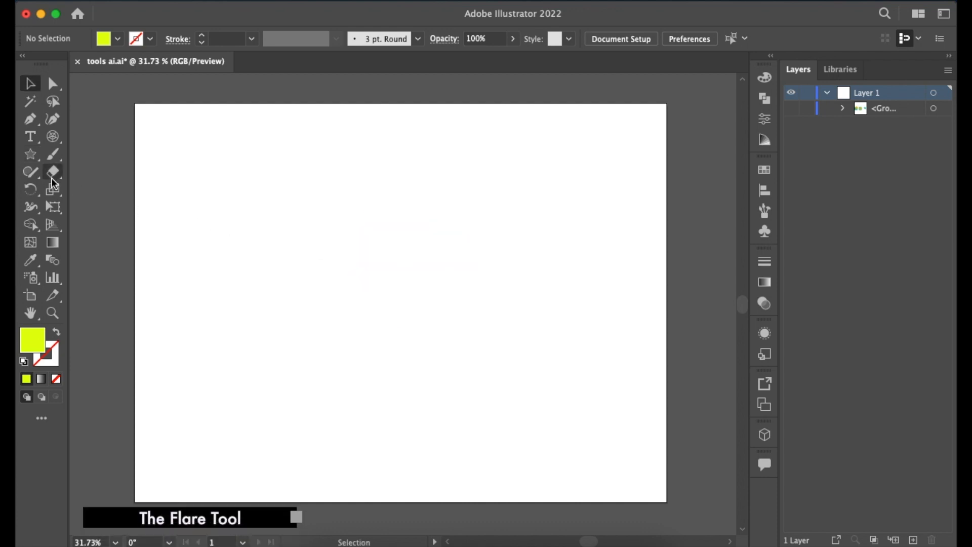
Draw a lens flare in the upper-left part of the artboard with the Flare tool and move it toward the centre.
{"action": "left_click", "coordinate": [31, 158]}
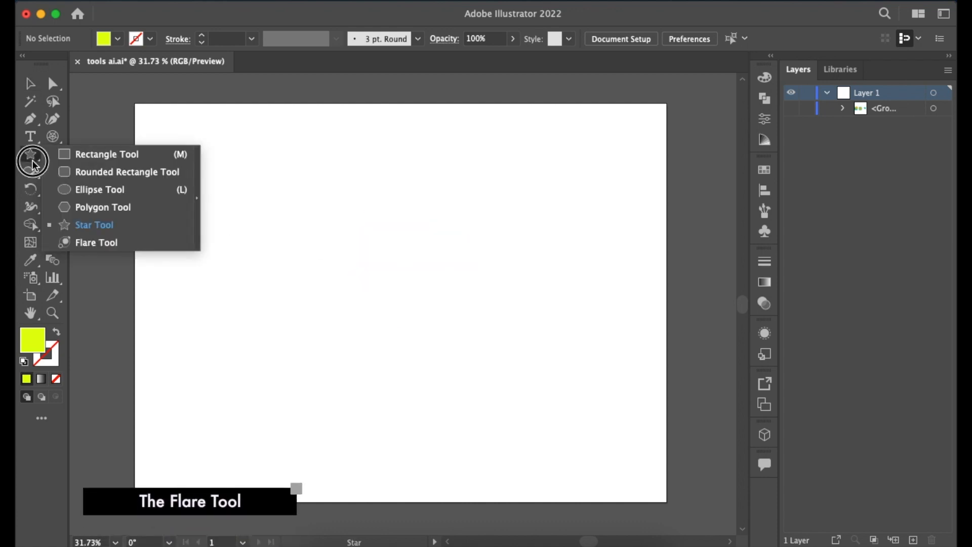
{"action": "left_click", "coordinate": [102, 241]}
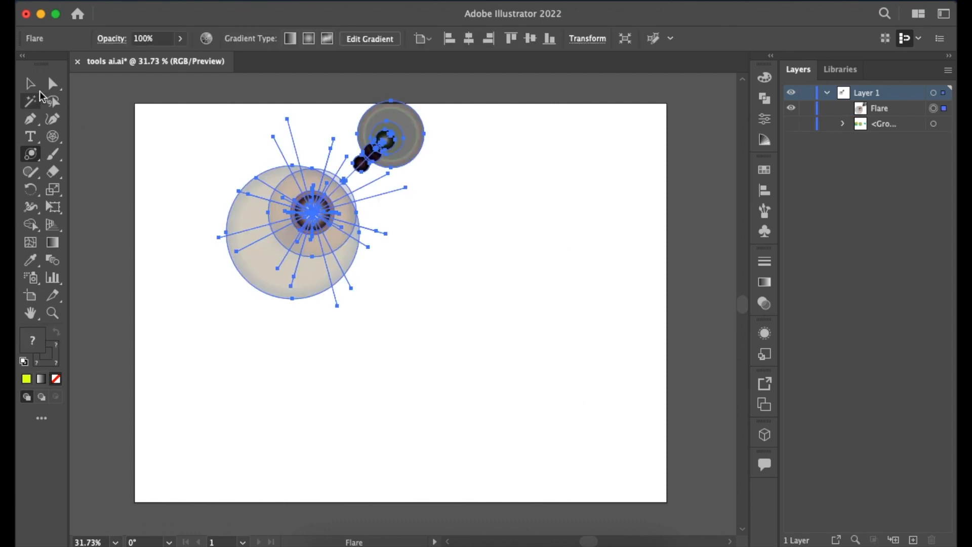
{"action": "left_click", "coordinate": [31, 85]}
{"action": "left_click_drag", "start_coordinate": [328, 196], "coordinate": [367, 269]}
Enlarge the lens flare slightly and rotate it clockwise.
{"action": "left_click_drag", "start_coordinate": [468, 382], "coordinate": [496, 411]}
{"action": "left_click_drag", "start_coordinate": [500, 137], "coordinate": [555, 401]}
{"action": "left_click", "coordinate": [601, 332]}
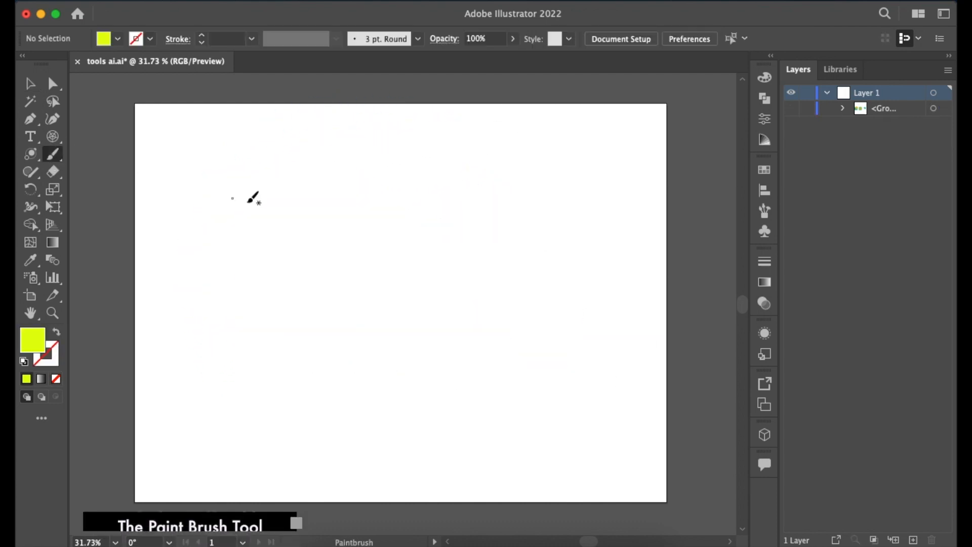
Paint four looping yellow-green freehand strokes across the artboard with the Paintbrush tool.
{"action": "mouse_move", "coordinate": [298, 268]}
{"action": "left_mouse_down"}
{"action": "mouse_move", "coordinate": [419, 203]}
{"action": "mouse_move", "coordinate": [377, 272]}
{"action": "mouse_move", "coordinate": [472, 345]}
{"action": "mouse_move", "coordinate": [481, 261]}
{"action": "left_mouse_up"}
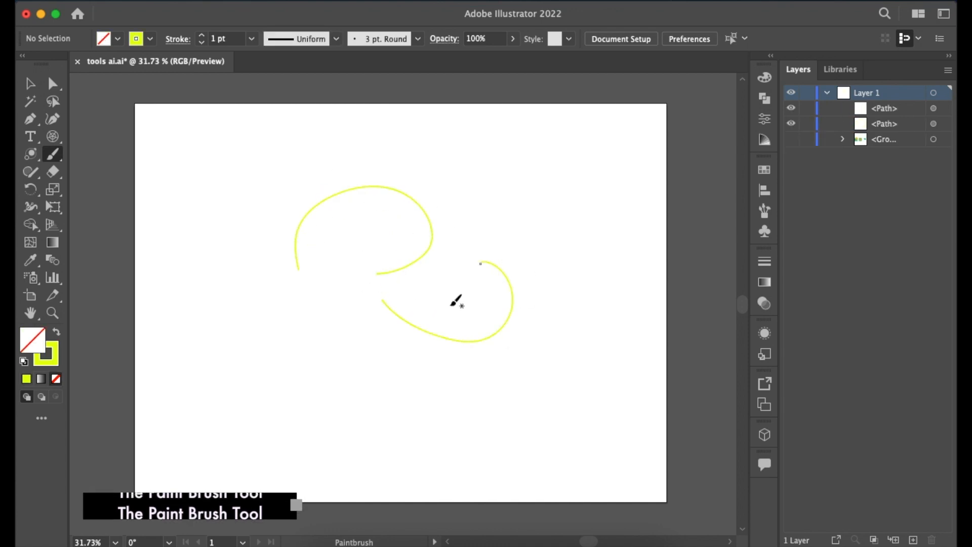
{"action": "left_click_drag", "start_coordinate": [353, 346], "coordinate": [296, 252]}
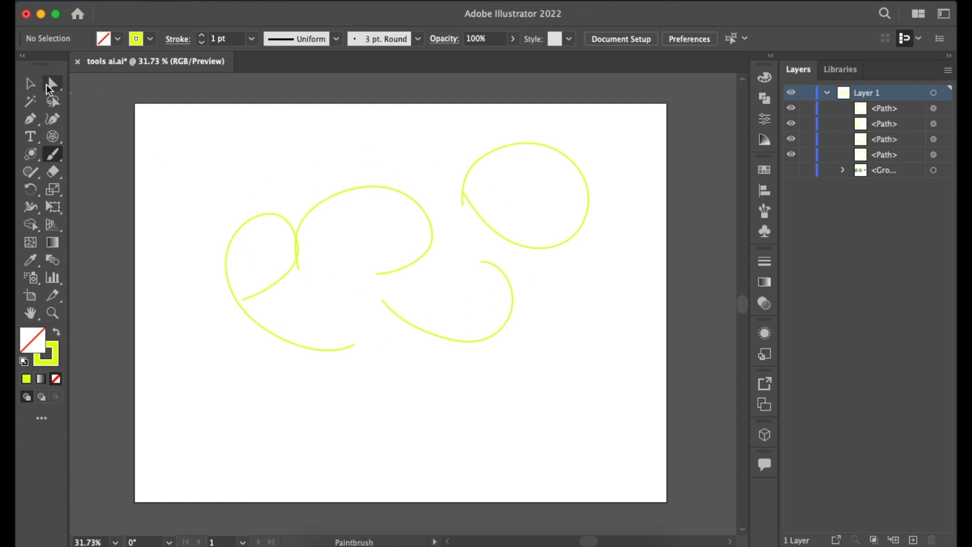
Thicken all four brush strokes to 5 pt and delete them.
{"action": "key", "text": "super+a"}
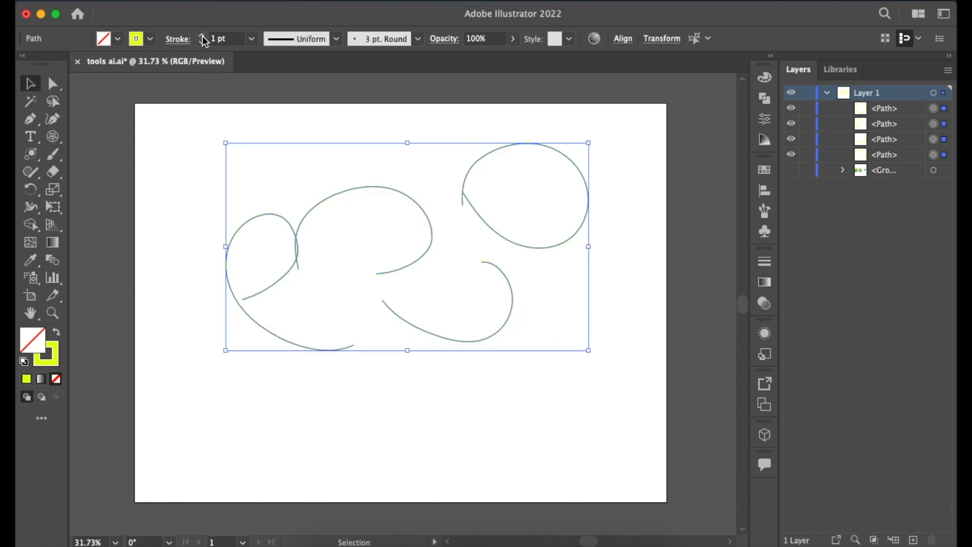
{"action": "key", "text": "Delete"}
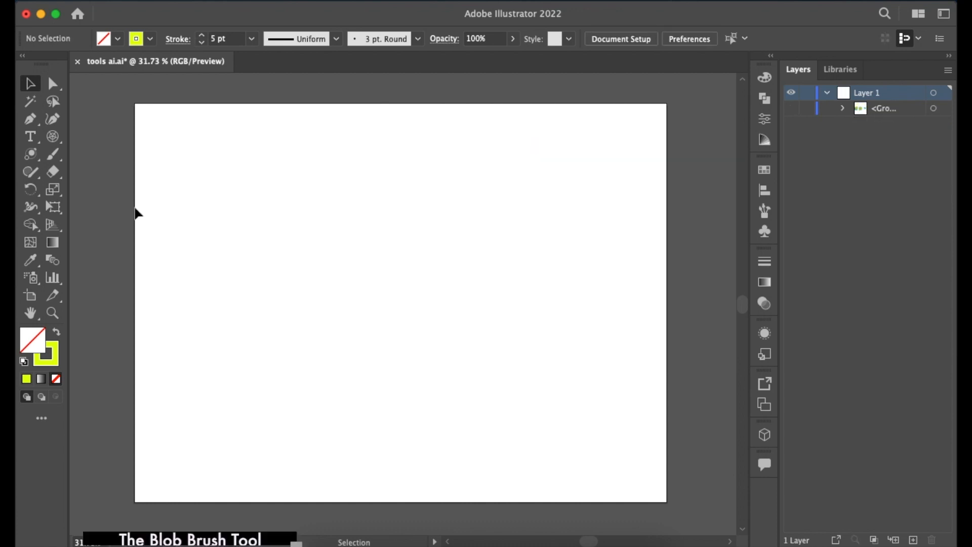
Paint four freehand strokes around the artboard with the Blob Brush tool.
{"action": "left_click", "coordinate": [52, 154]}
{"action": "left_click_drag", "start_coordinate": [301, 267], "coordinate": [354, 245]}
{"action": "mouse_move", "coordinate": [449, 369]}
{"action": "left_mouse_down"}
{"action": "mouse_move", "coordinate": [432, 284]}
{"action": "mouse_move", "coordinate": [469, 376]}
{"action": "left_mouse_up"}
{"action": "mouse_move", "coordinate": [392, 287]}
{"action": "left_mouse_down"}
{"action": "mouse_move", "coordinate": [302, 348]}
{"action": "mouse_move", "coordinate": [348, 320]}
{"action": "left_mouse_up"}
{"action": "left_click_drag", "start_coordinate": [232, 354], "coordinate": [237, 261]}
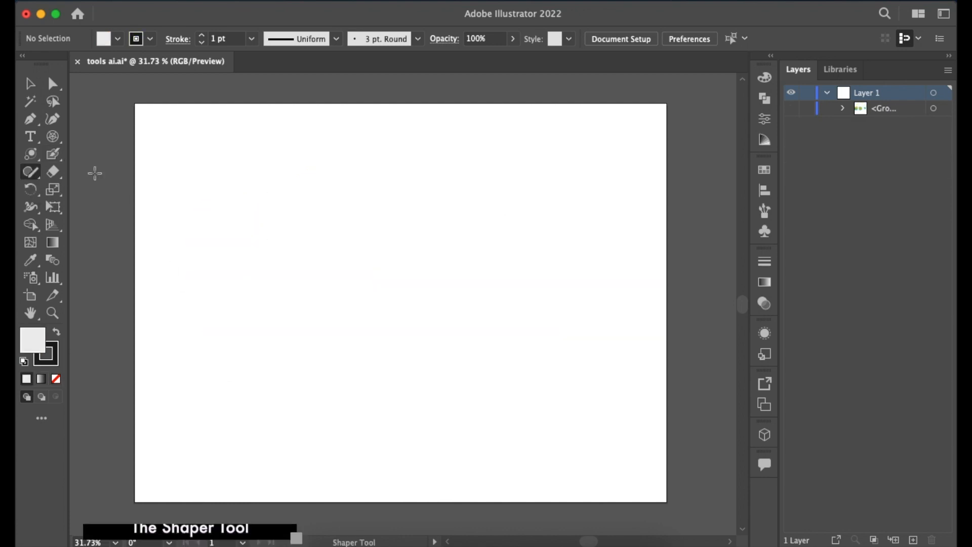
Sketch a rough triangle, circle, rectangle and square on the artboard with the Shaper tool.
{"action": "mouse_move", "coordinate": [324, 270]}
{"action": "left_mouse_down"}
{"action": "mouse_move", "coordinate": [370, 177]}
{"action": "mouse_move", "coordinate": [433, 277]}
{"action": "mouse_move", "coordinate": [324, 274]}
{"action": "left_mouse_up"}
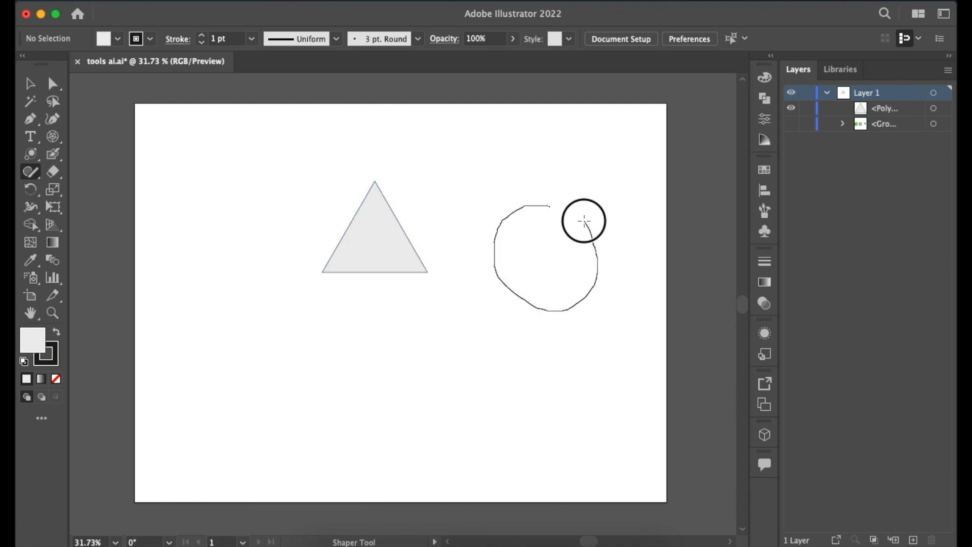
{"action": "left_click_drag", "start_coordinate": [543, 205], "coordinate": [545, 206]}
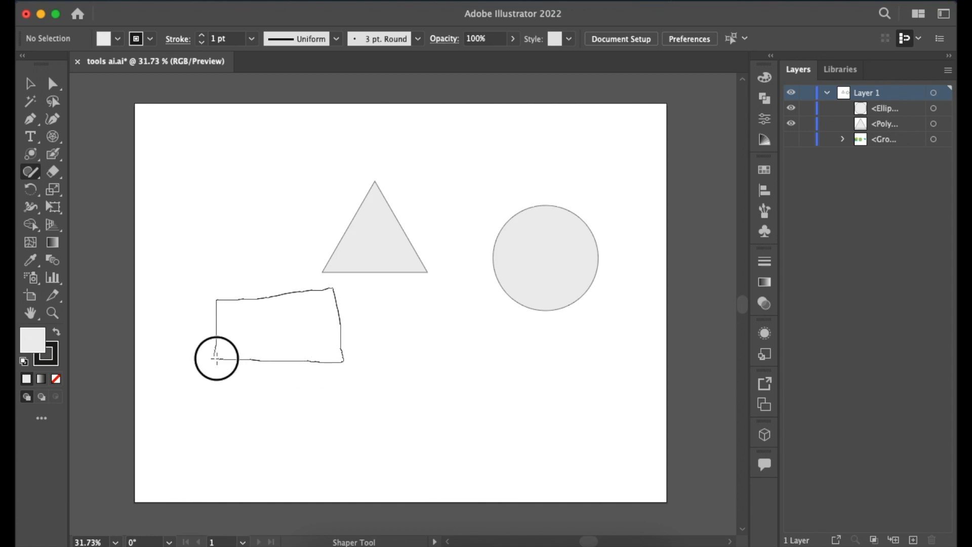
{"action": "left_click_drag", "start_coordinate": [217, 359], "coordinate": [217, 358]}
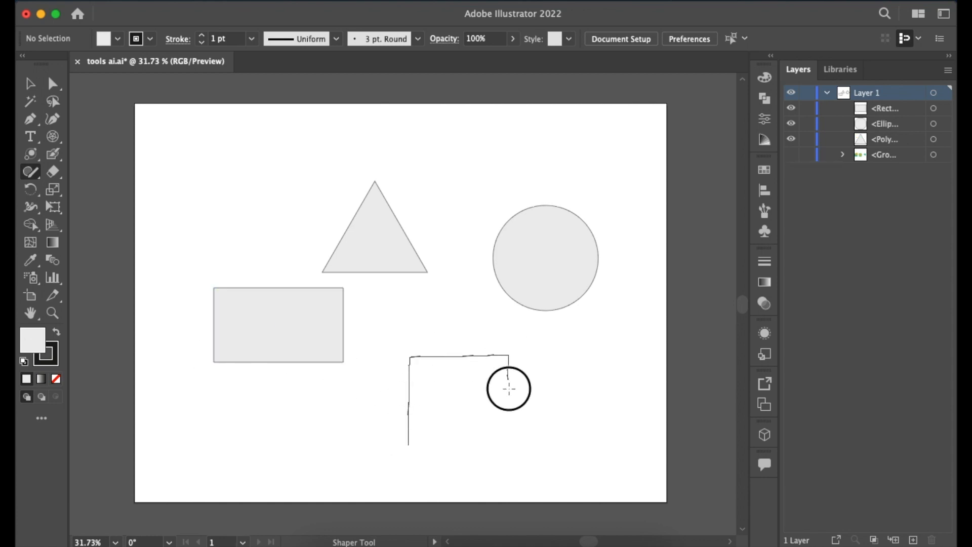
{"action": "left_click_drag", "start_coordinate": [392, 441], "coordinate": [395, 443]}
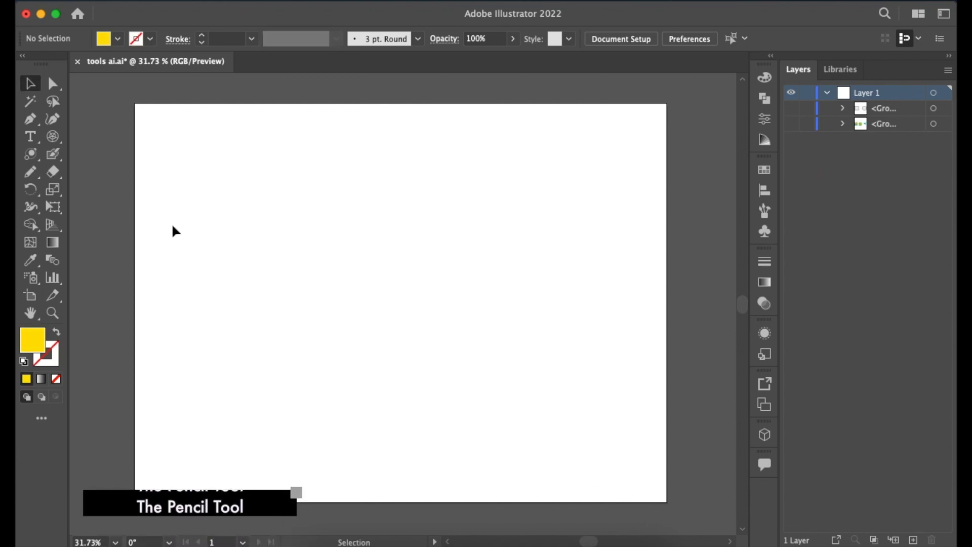
Draw a closed irregular blob in the artboard's centre with the Pencil tool and fill it with yellow FFE000.
{"action": "left_click", "coordinate": [30, 171]}
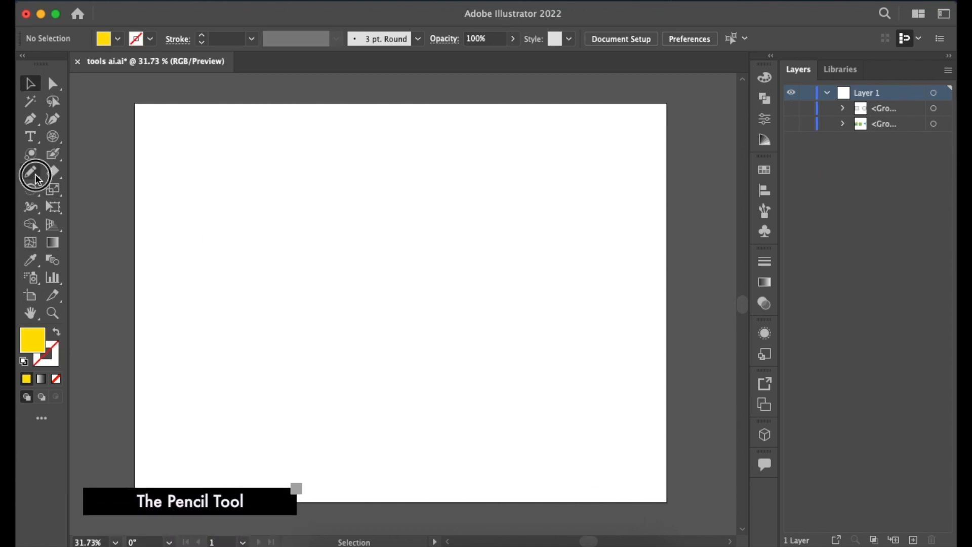
{"action": "left_click", "coordinate": [87, 189]}
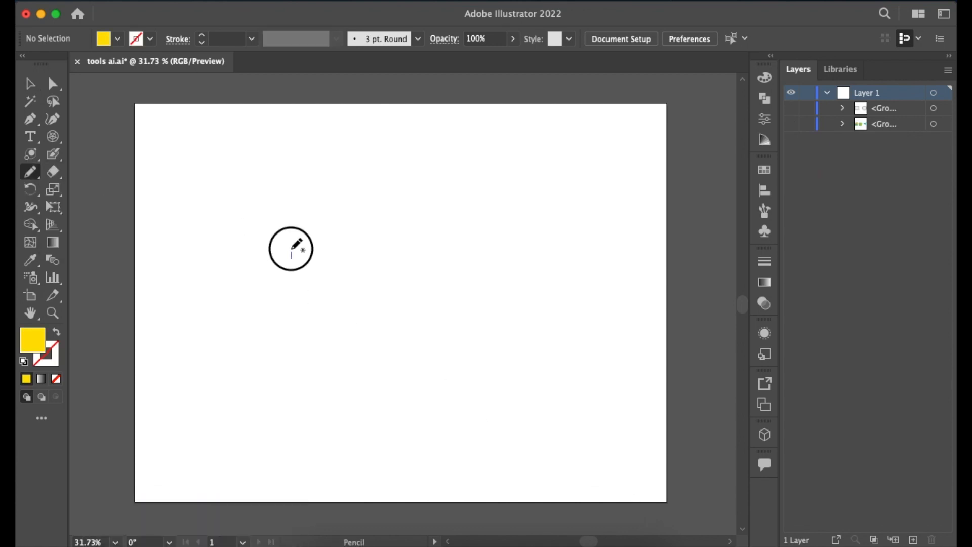
{"action": "mouse_move", "coordinate": [412, 233]}
{"action": "left_mouse_down"}
{"action": "mouse_move", "coordinate": [454, 330]}
{"action": "mouse_move", "coordinate": [285, 315]}
{"action": "mouse_move", "coordinate": [292, 257]}
{"action": "left_mouse_up"}
{"action": "left_click", "coordinate": [27, 379]}
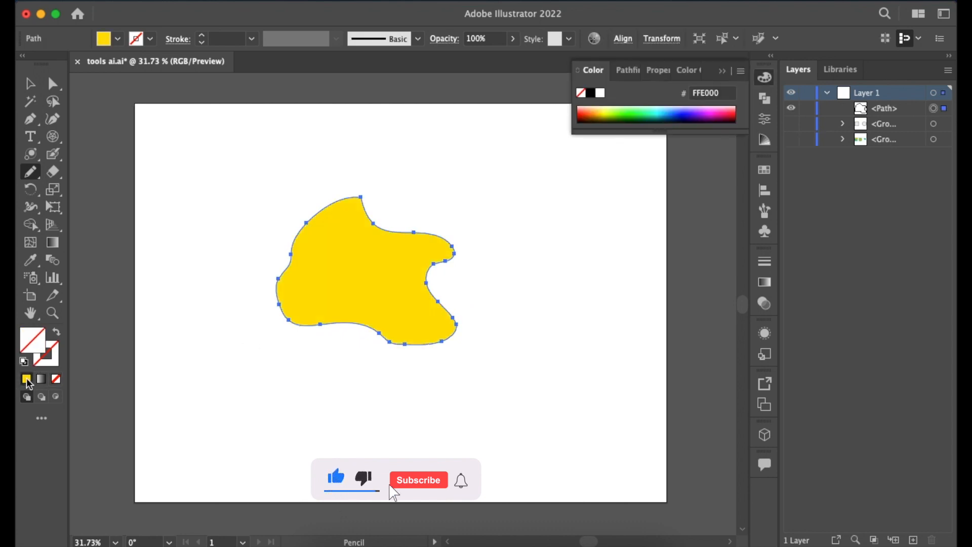
{"action": "left_click", "coordinate": [723, 72]}
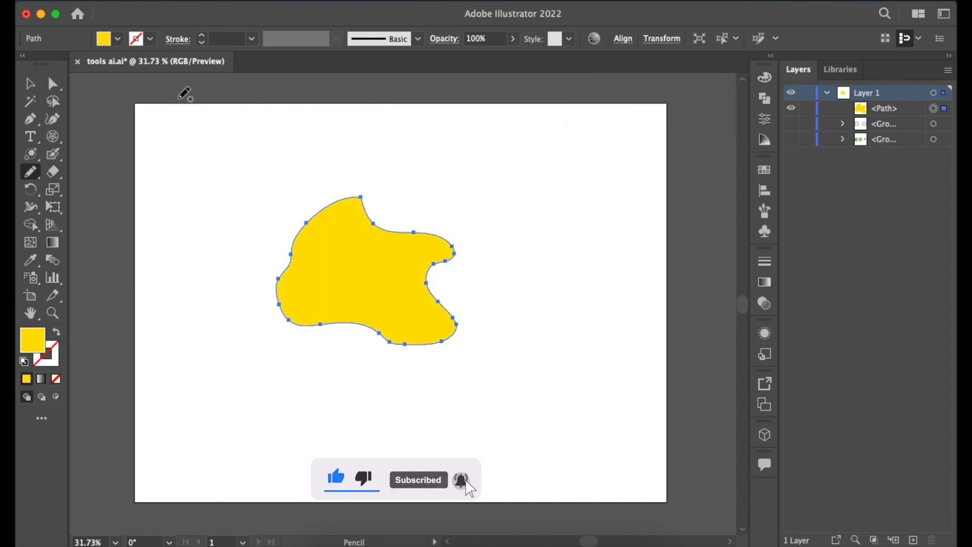
{"action": "left_click", "coordinate": [31, 85]}
{"action": "left_click", "coordinate": [418, 172]}
{"action": "left_click", "coordinate": [377, 294]}
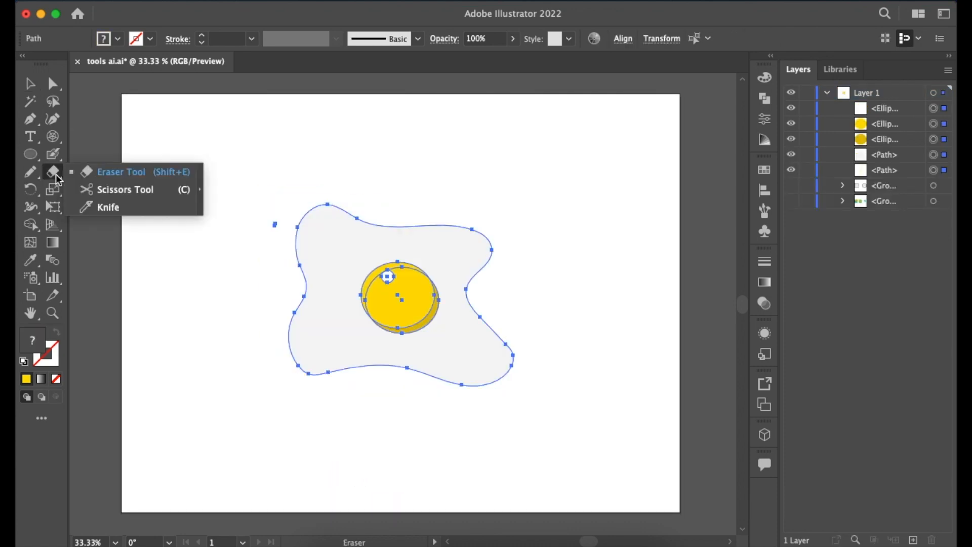
Trim the egg white's outline along its upper-left, upper-right and lower-right edges with the Eraser tool.
{"action": "left_click", "coordinate": [116, 172]}
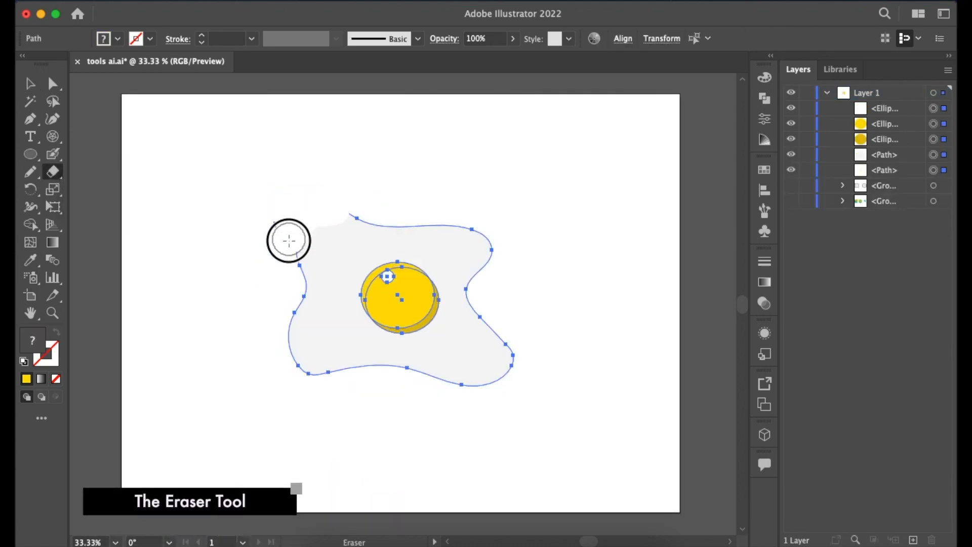
{"action": "left_click_drag", "start_coordinate": [289, 256], "coordinate": [290, 276]}
{"action": "left_click_drag", "start_coordinate": [458, 225], "coordinate": [484, 276]}
{"action": "mouse_move", "coordinate": [513, 327]}
{"action": "left_mouse_down"}
{"action": "mouse_move", "coordinate": [506, 373]}
{"action": "mouse_move", "coordinate": [428, 400]}
{"action": "left_mouse_up"}
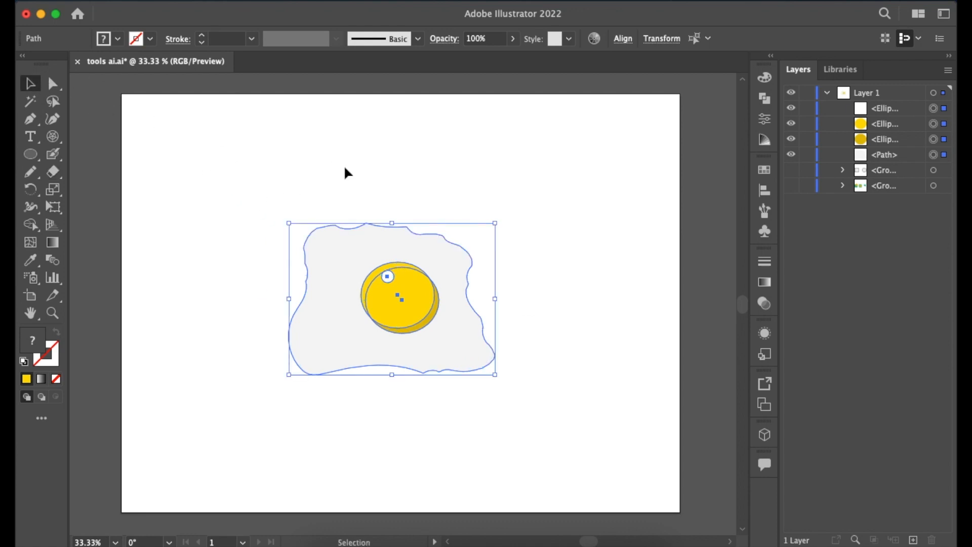
{"action": "left_click", "coordinate": [344, 165]}
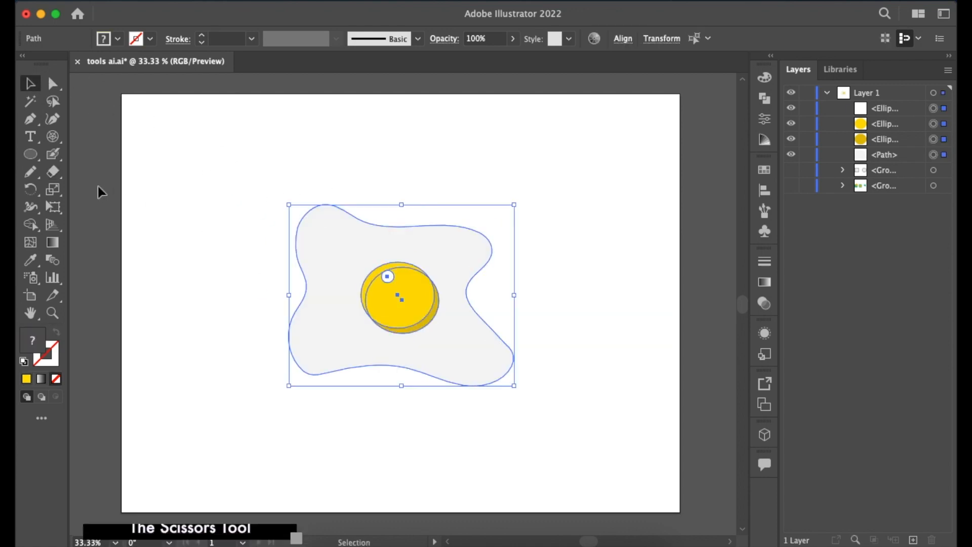
Cut the egg white's outline at three anchor points along its left half with the Scissors tool.
{"action": "left_click", "coordinate": [61, 175]}
{"action": "left_click", "coordinate": [101, 189]}
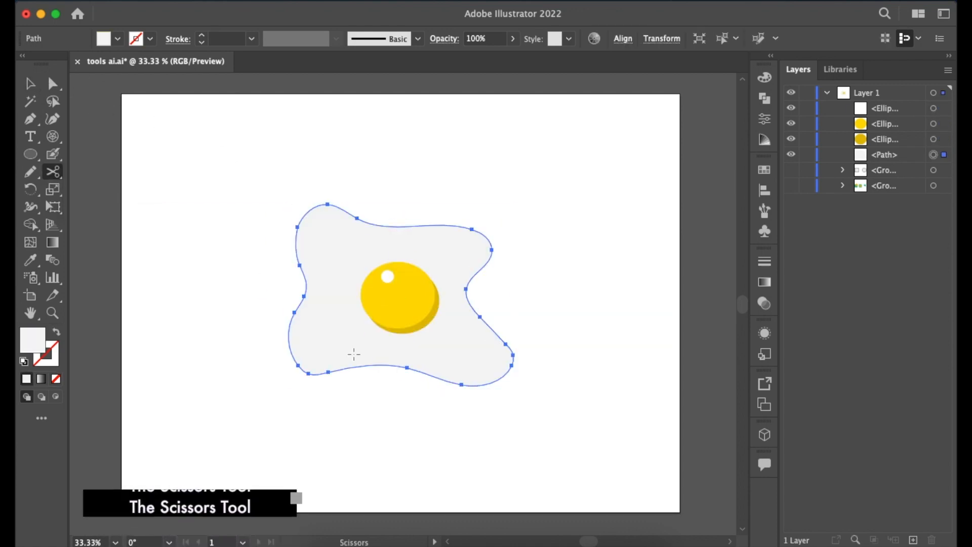
{"action": "left_click", "coordinate": [295, 312]}
{"action": "left_click", "coordinate": [358, 220]}
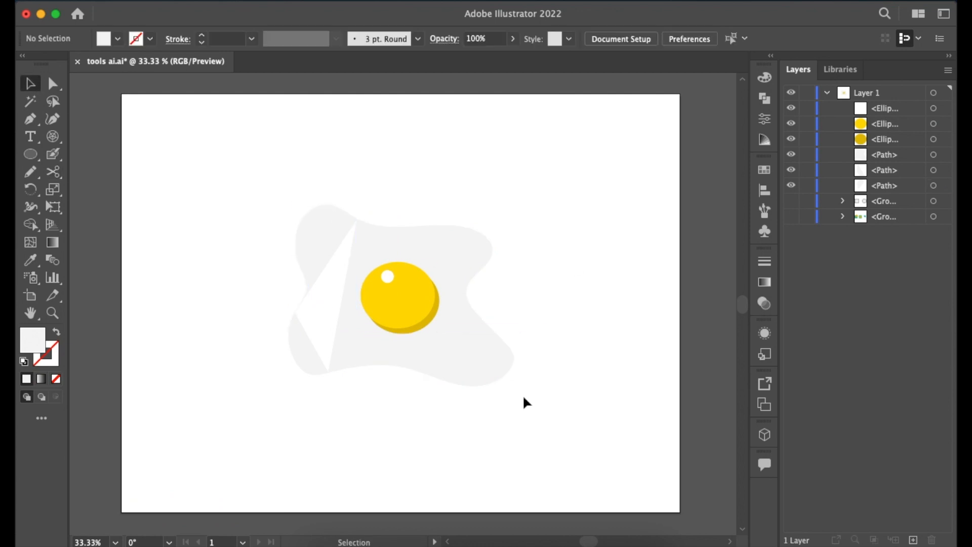
Slice the whole egg with three roughly parallel diagonal cuts using the Knife tool.
{"action": "key", "text": "ctrl+a"}
{"action": "left_click", "coordinate": [53, 171]}
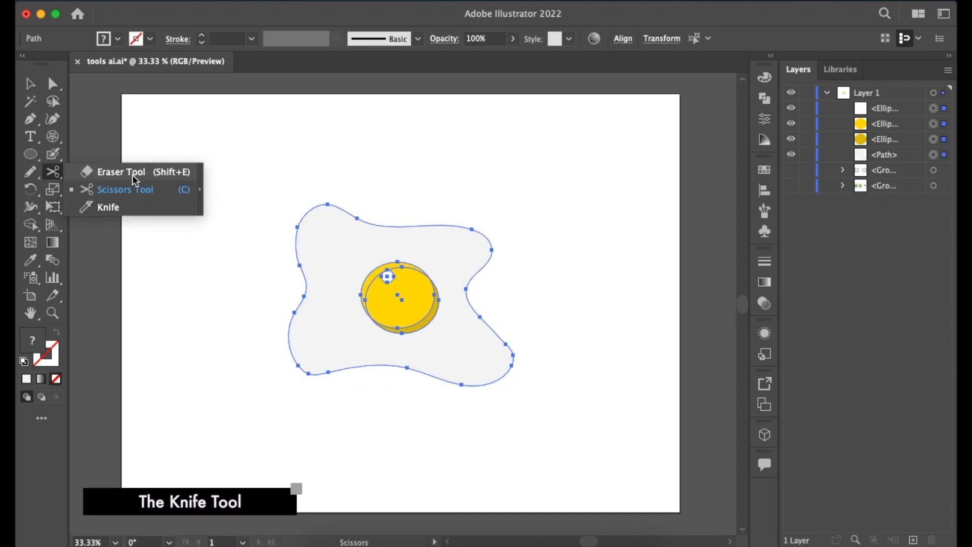
{"action": "left_click", "coordinate": [108, 206]}
{"action": "left_click_drag", "start_coordinate": [367, 199], "coordinate": [263, 344]}
{"action": "left_click_drag", "start_coordinate": [492, 299], "coordinate": [436, 381]}
{"action": "left_click_drag", "start_coordinate": [454, 202], "coordinate": [326, 387]}
Pull the egg's upper-left, lower-right and middle-right slices apart to leave diagonal gaps between the pieces.
{"action": "key", "text": "v"}
{"action": "left_click", "coordinate": [301, 167]}
{"action": "left_click_drag", "start_coordinate": [321, 232], "coordinate": [293, 221]}
{"action": "left_click_drag", "start_coordinate": [481, 355], "coordinate": [532, 377]}
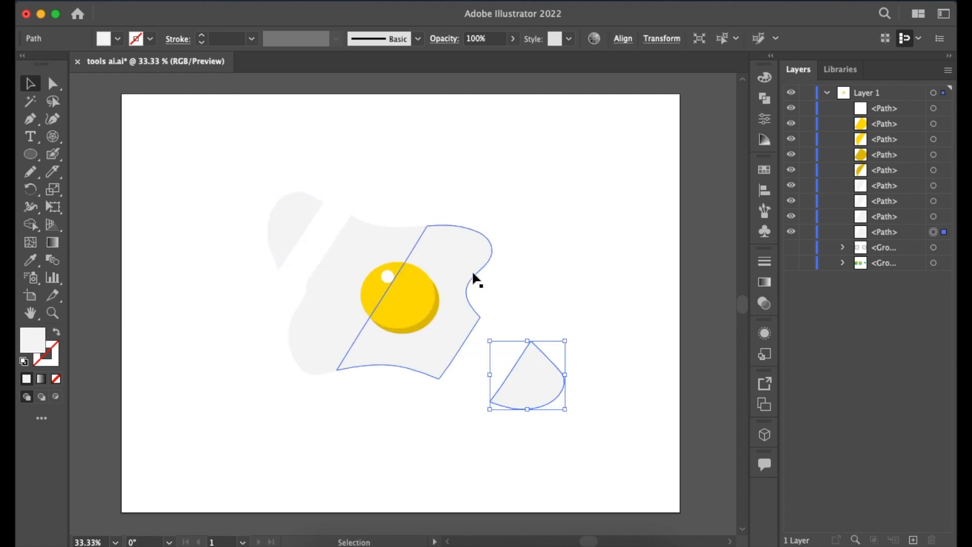
{"action": "left_click_drag", "start_coordinate": [418, 329], "coordinate": [445, 315]}
{"action": "left_click", "coordinate": [208, 388]}
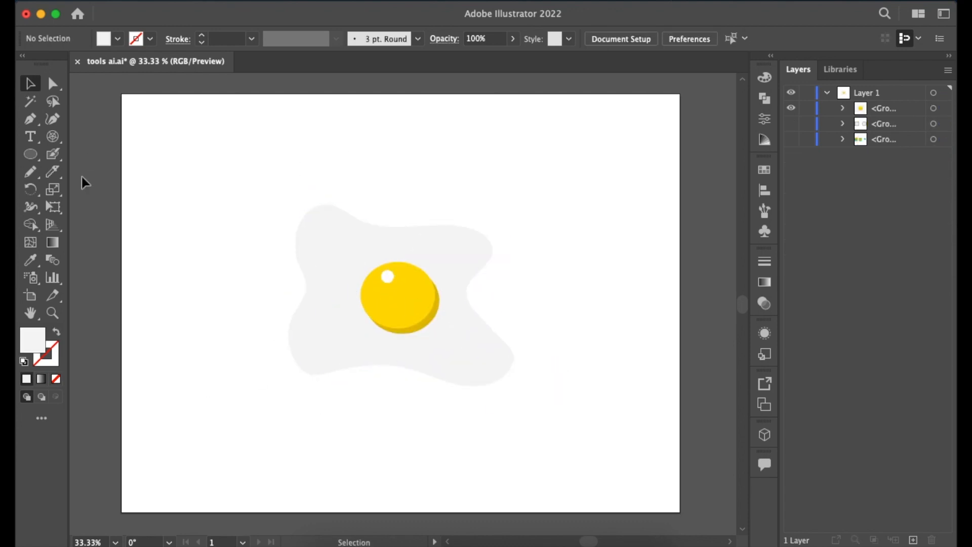
Rotate the grouped egg freehand with the Rotate tool and flip it with the Reflect tool.
{"action": "left_click", "coordinate": [31, 189]}
{"action": "left_click", "coordinate": [944, 109]}
{"action": "left_click_drag", "start_coordinate": [491, 366], "coordinate": [543, 331]}
{"action": "left_click_drag", "start_coordinate": [411, 307], "coordinate": [472, 262]}
{"action": "left_click", "coordinate": [472, 262]}
{"action": "mouse_move", "coordinate": [522, 240]}
{"action": "left_mouse_down"}
{"action": "mouse_move", "coordinate": [443, 175]}
{"action": "mouse_move", "coordinate": [524, 231]}
{"action": "left_mouse_up"}
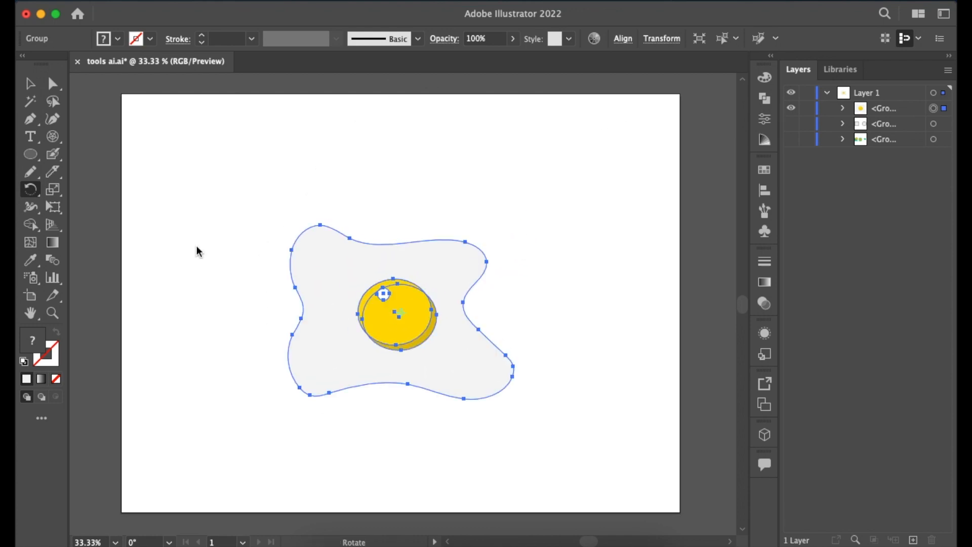
{"action": "left_click_drag", "start_coordinate": [31, 189], "coordinate": [115, 213]}
{"action": "left_click_drag", "start_coordinate": [461, 314], "coordinate": [307, 314]}
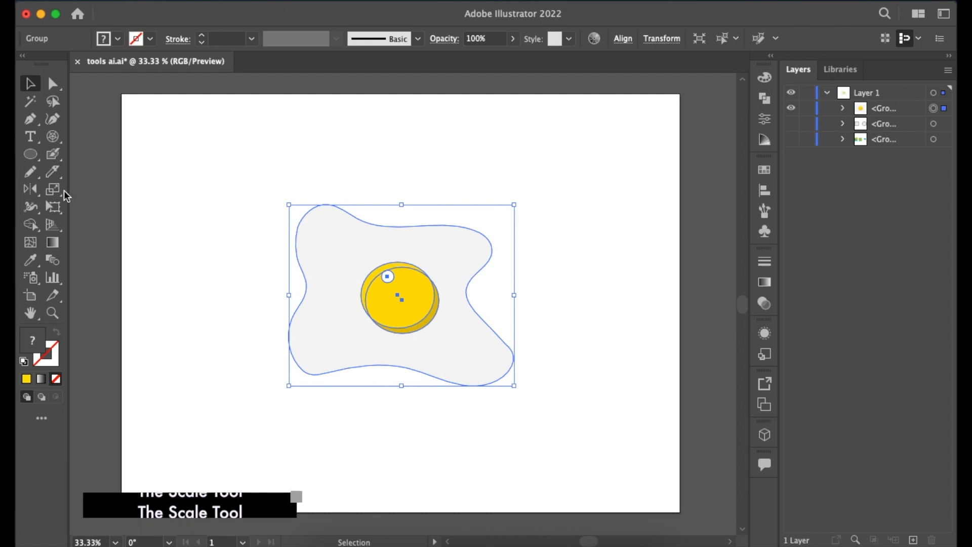
Resize the egg group freehand with the Scale tool and slant it sideways with the Shear tool.
{"action": "left_click", "coordinate": [54, 190]}
{"action": "mouse_move", "coordinate": [406, 245]}
{"action": "left_mouse_down"}
{"action": "mouse_move", "coordinate": [451, 245]}
{"action": "mouse_move", "coordinate": [435, 253]}
{"action": "mouse_move", "coordinate": [458, 244]}
{"action": "mouse_move", "coordinate": [445, 254]}
{"action": "mouse_move", "coordinate": [480, 231]}
{"action": "mouse_move", "coordinate": [433, 268]}
{"action": "mouse_move", "coordinate": [434, 221]}
{"action": "mouse_move", "coordinate": [432, 282]}
{"action": "mouse_move", "coordinate": [496, 284]}
{"action": "mouse_move", "coordinate": [411, 256]}
{"action": "left_mouse_up"}
{"action": "left_click_drag", "start_coordinate": [449, 229], "coordinate": [448, 257]}
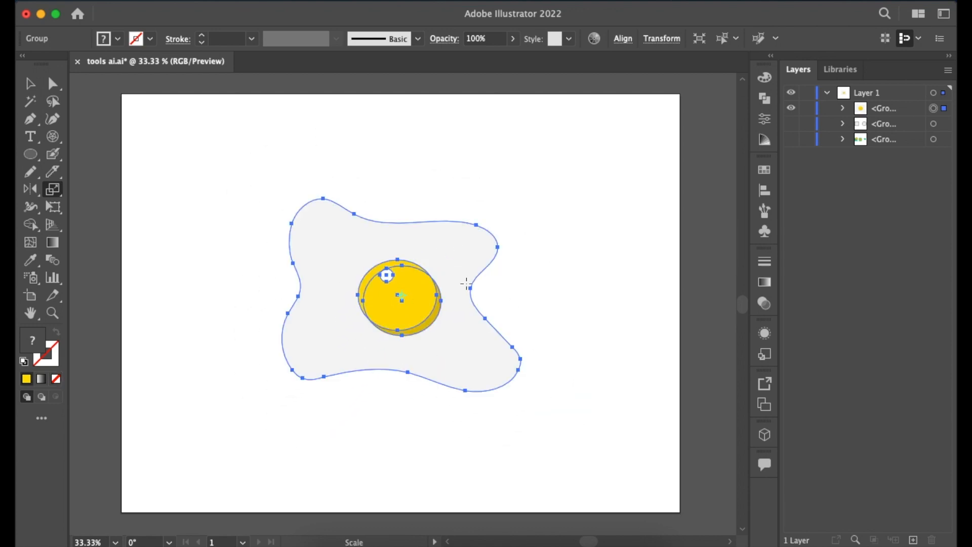
{"action": "left_click_drag", "start_coordinate": [53, 190], "coordinate": [120, 207]}
{"action": "left_click_drag", "start_coordinate": [410, 242], "coordinate": [434, 250]}
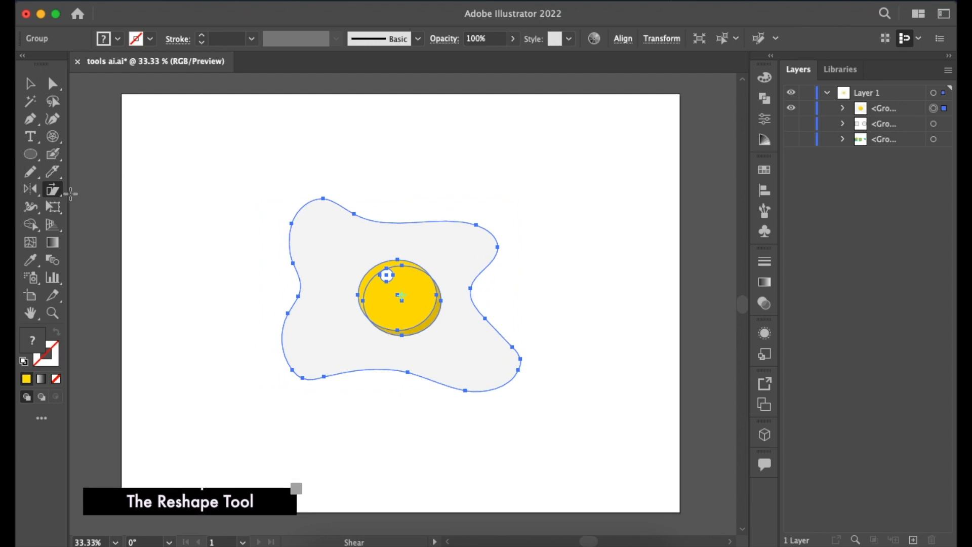
Use the Reshape tool to shift the egg white right and move the two yolk ellipses toward its upper-right and lower-right areas.
{"action": "left_click", "coordinate": [53, 193]}
{"action": "left_click", "coordinate": [122, 226]}
{"action": "left_click_drag", "start_coordinate": [527, 219], "coordinate": [491, 251]}
{"action": "left_click", "coordinate": [416, 270]}
{"action": "left_click_drag", "start_coordinate": [428, 266], "coordinate": [354, 245]}
{"action": "left_click_drag", "start_coordinate": [355, 246], "coordinate": [483, 213]}
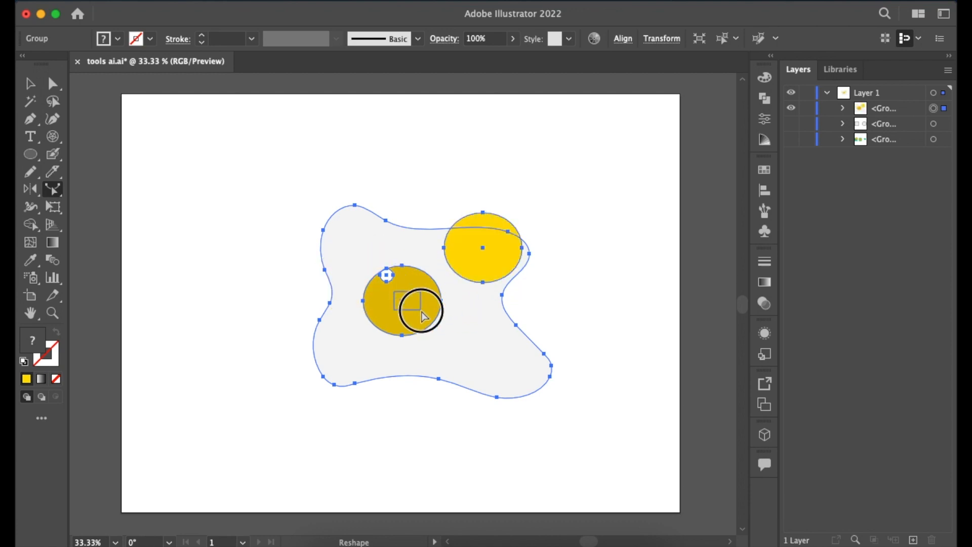
{"action": "left_click_drag", "start_coordinate": [477, 339], "coordinate": [476, 342]}
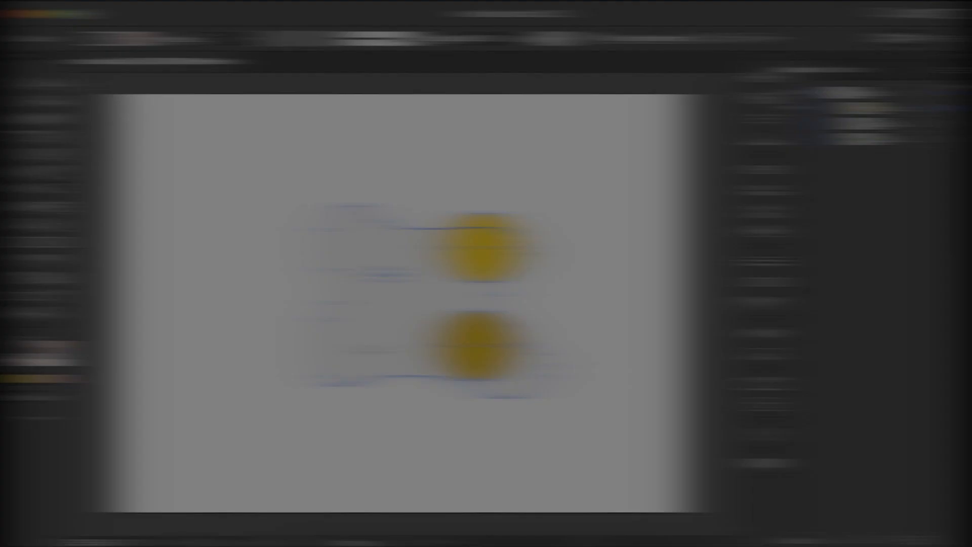